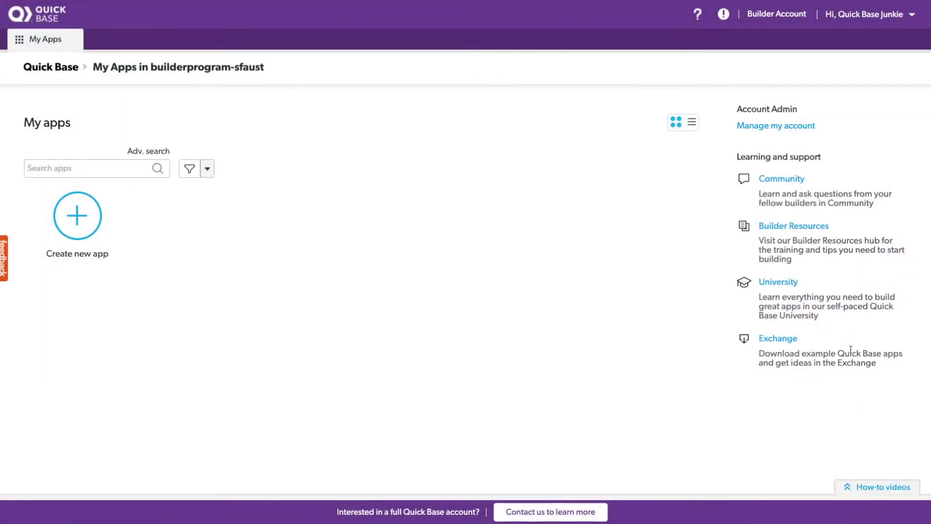
Step: Install the Simple Project Manager app from the Exchange under its suggested name
click(771, 340)
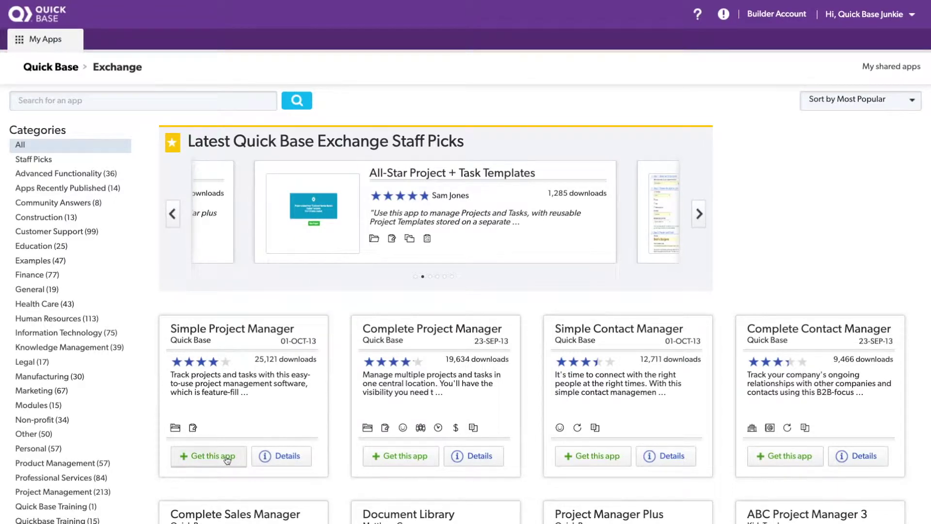
click(226, 457)
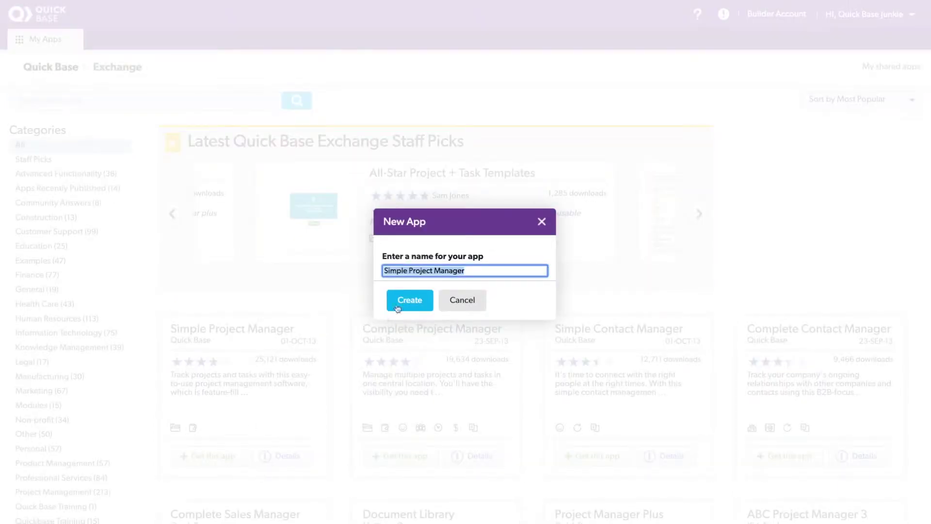
click(408, 301)
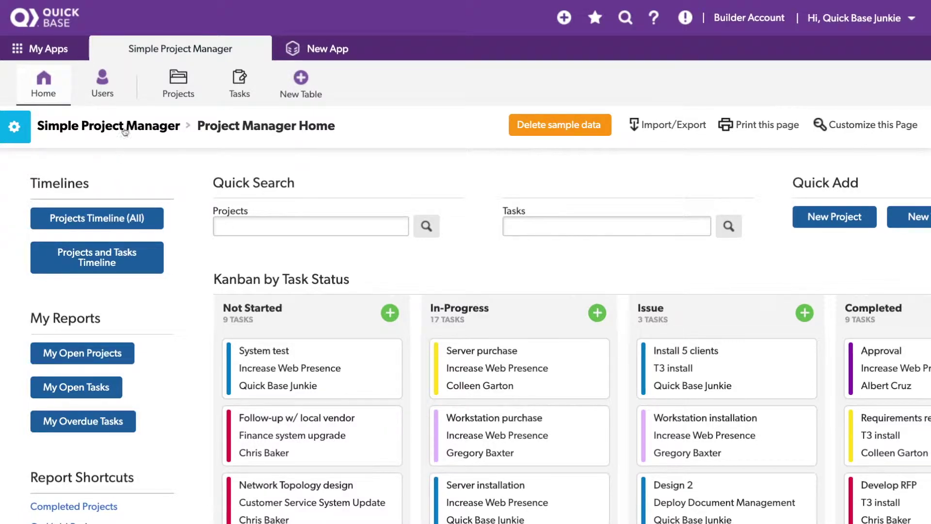
Step: Go to the Projects table and bring up its table settings overview
click(179, 82)
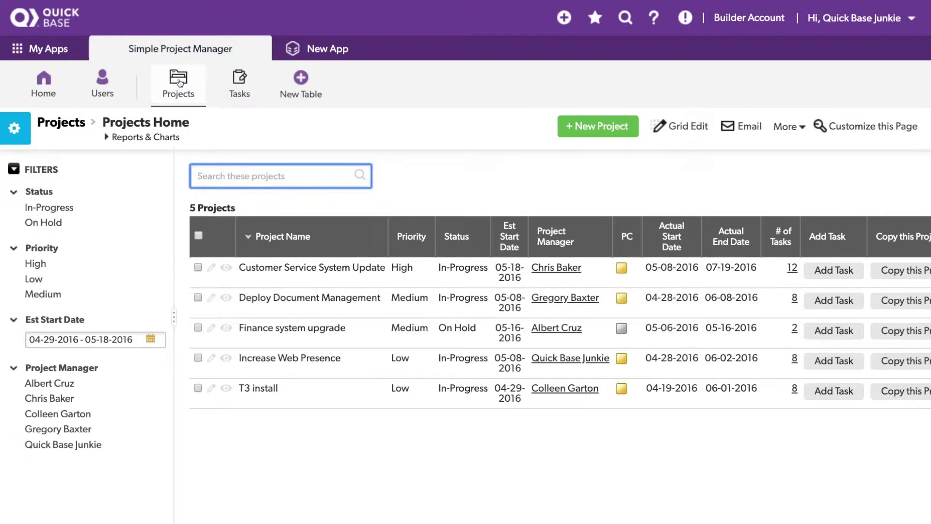
click(14, 130)
Step: Open the app's Automations list from the Projects settings and start a new automation
scroll(468, 206, down, 3)
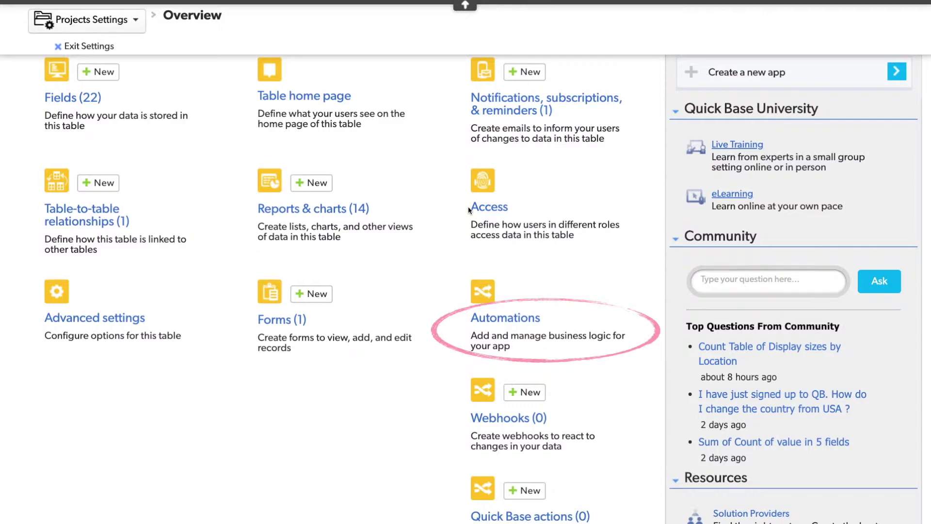
click(534, 319)
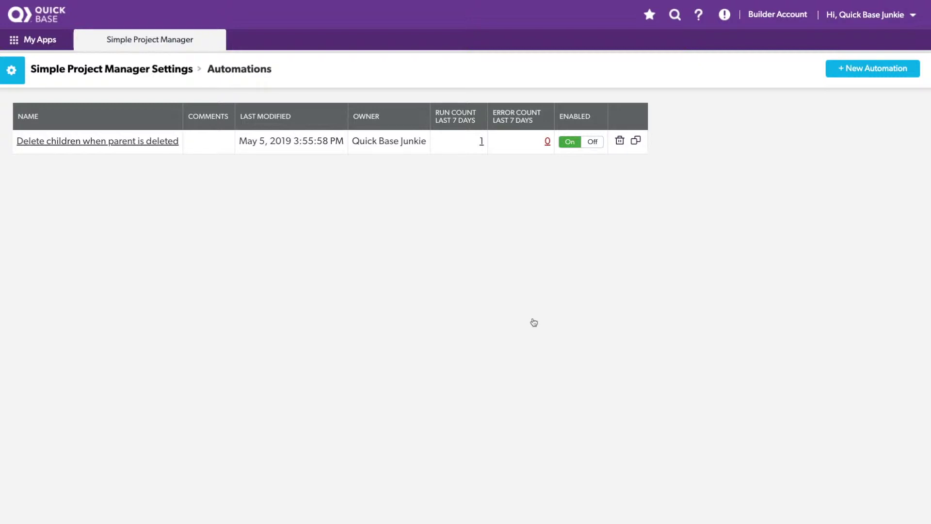
click(861, 76)
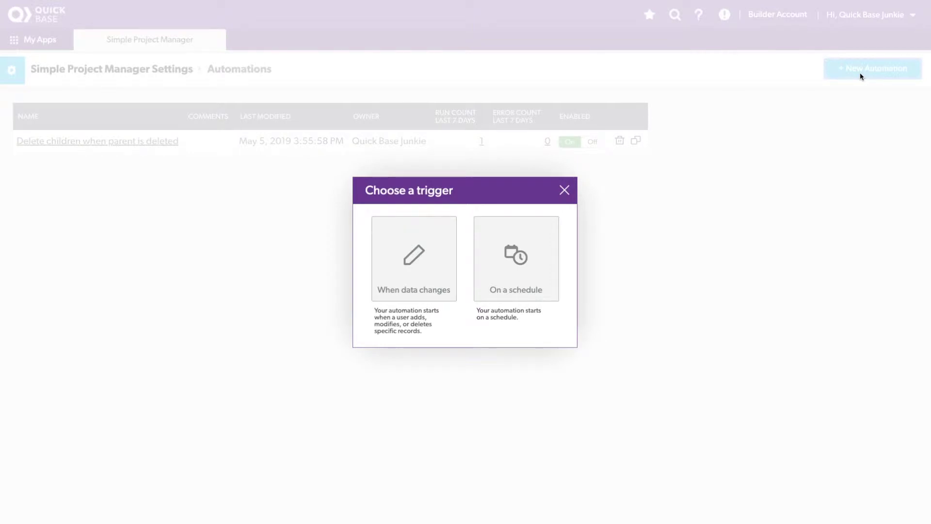
Step: Make it a When data changes automation named 'Add tasks when project is added'
click(405, 255)
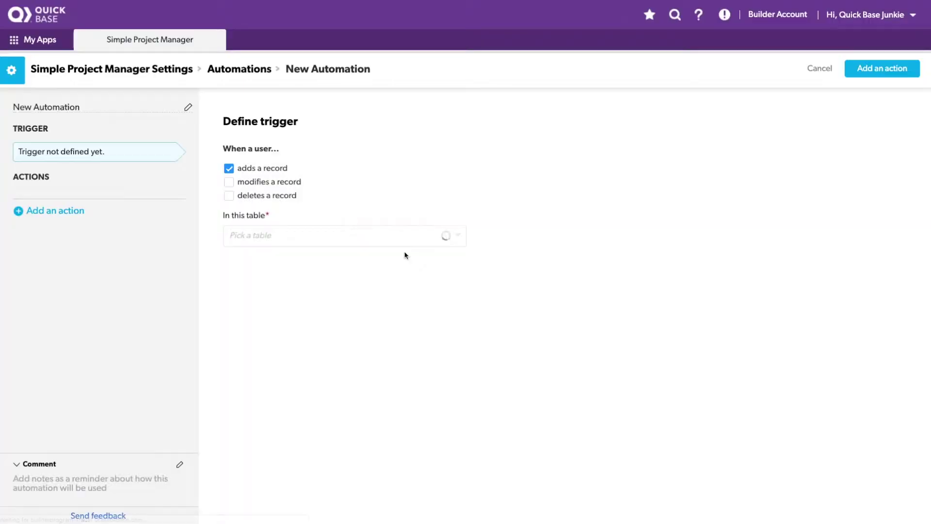
click(112, 106)
text(Add tasks when project is added)
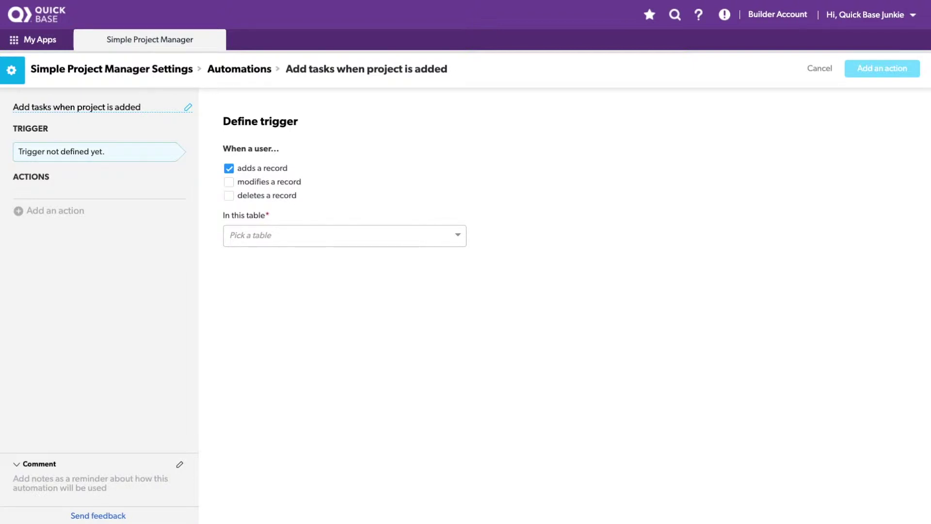
Step: Set the trigger to fire when a record is added to the Projects table
click(318, 235)
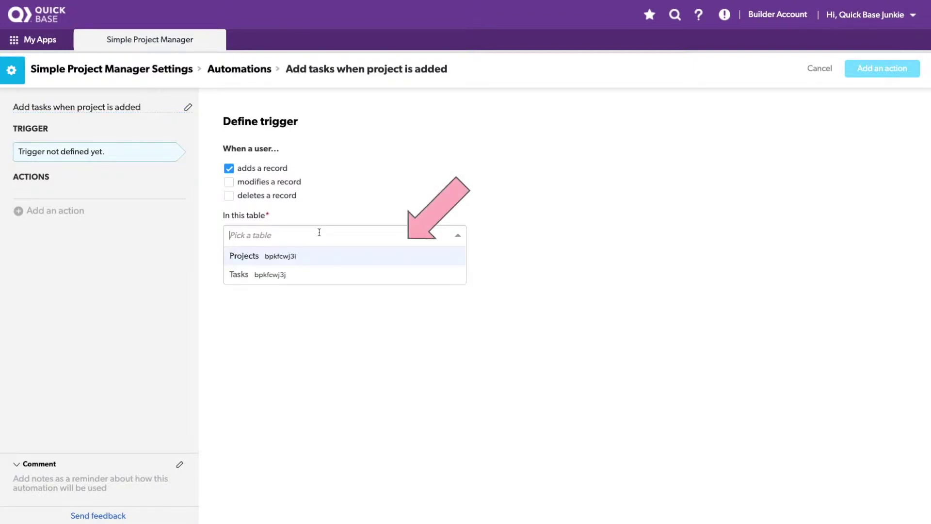
click(304, 261)
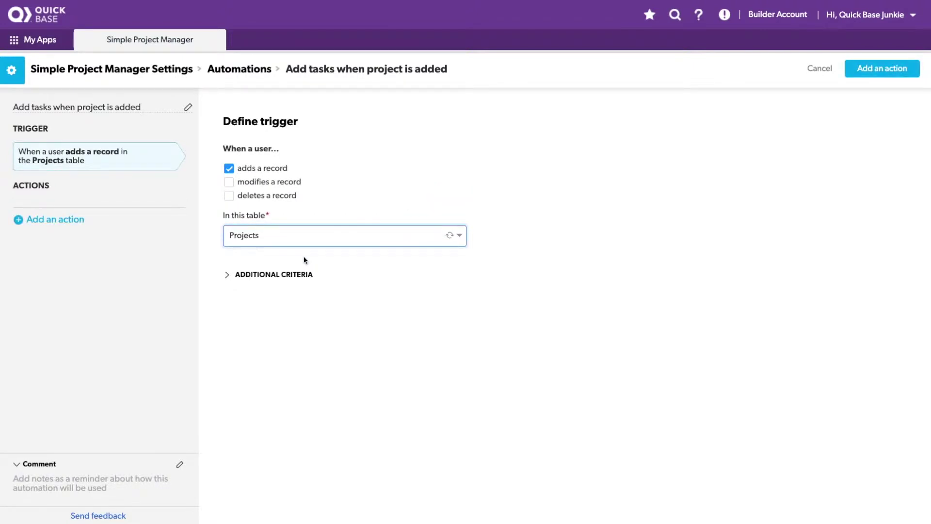
click(265, 278)
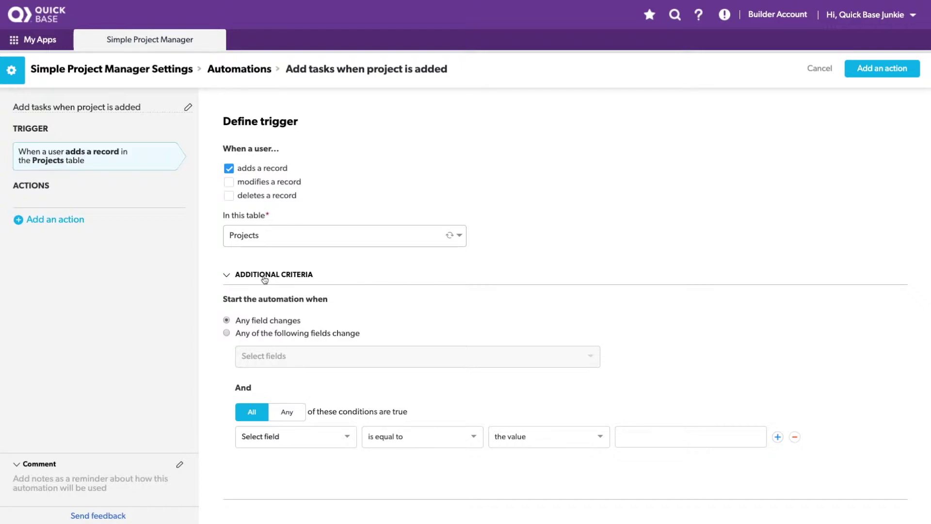
click(265, 280)
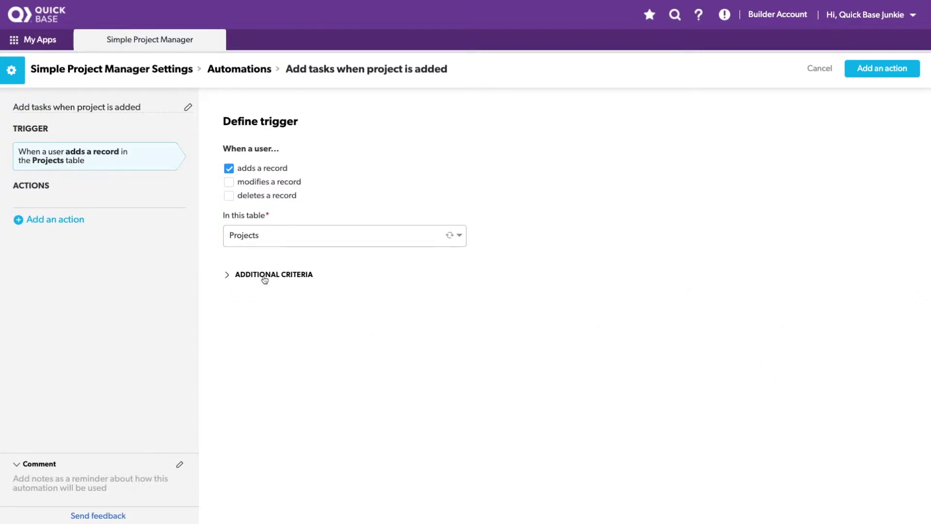
click(58, 222)
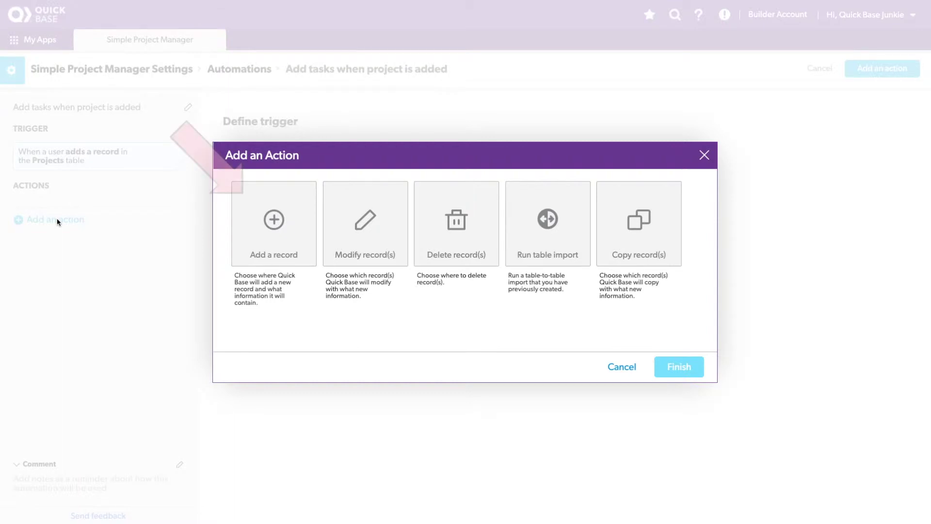
Step: Add an 'Add a record' action that targets the Tasks table
double_click(261, 223)
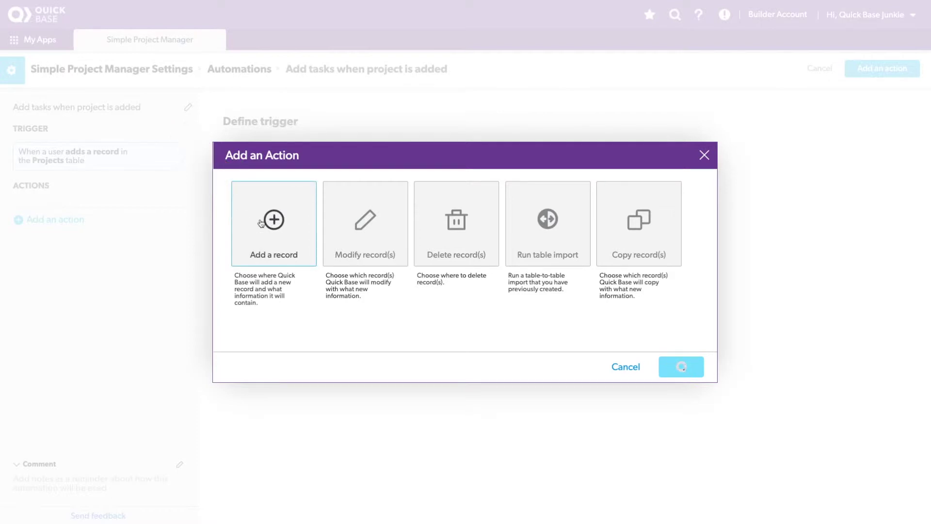
click(679, 366)
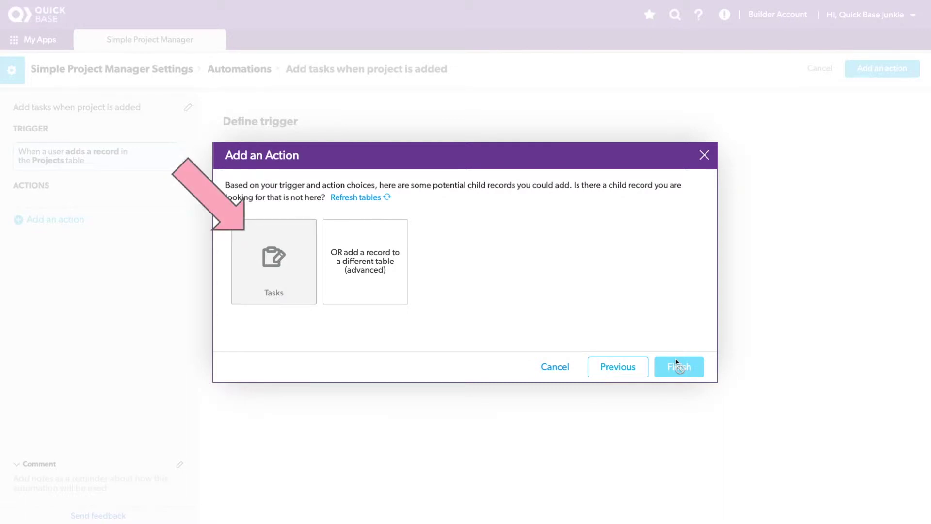
click(259, 248)
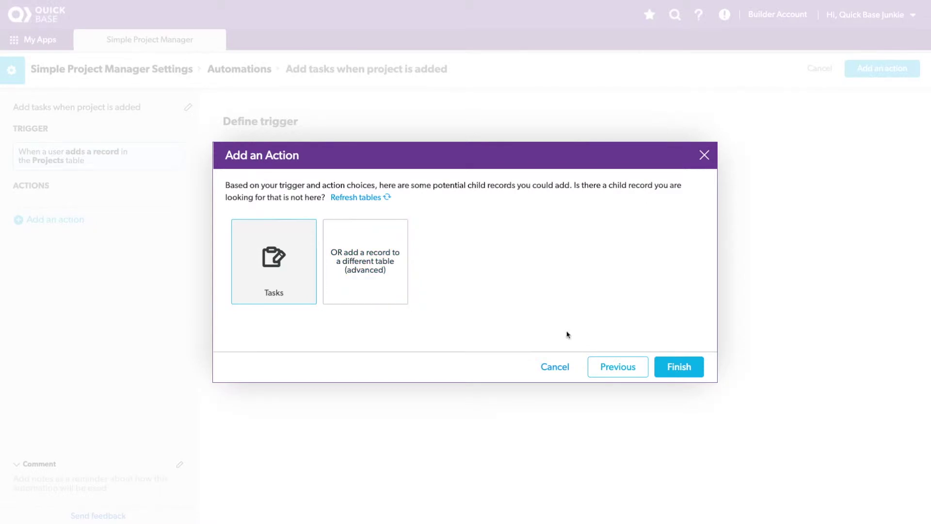
click(678, 367)
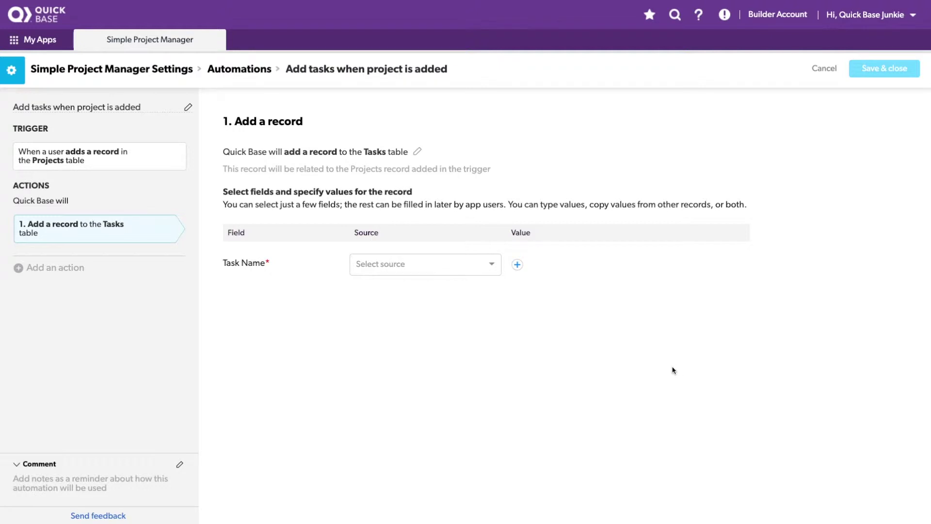
Step: Set action 1's Task Name to the typed value 'Identify Project Team'
click(445, 263)
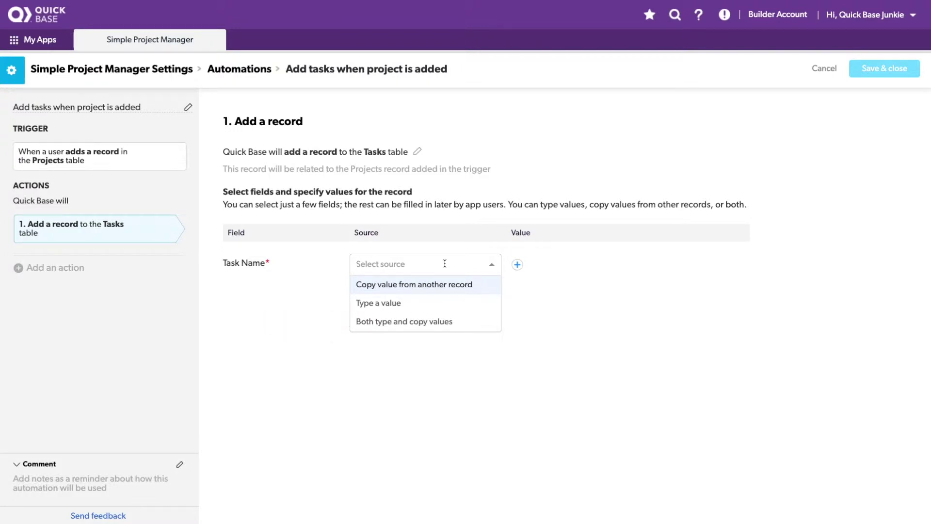
click(417, 304)
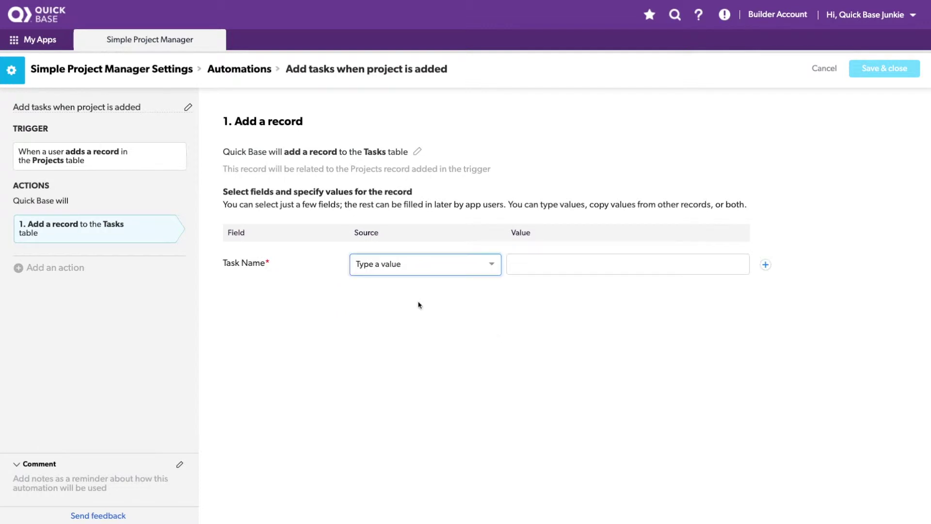
click(536, 264)
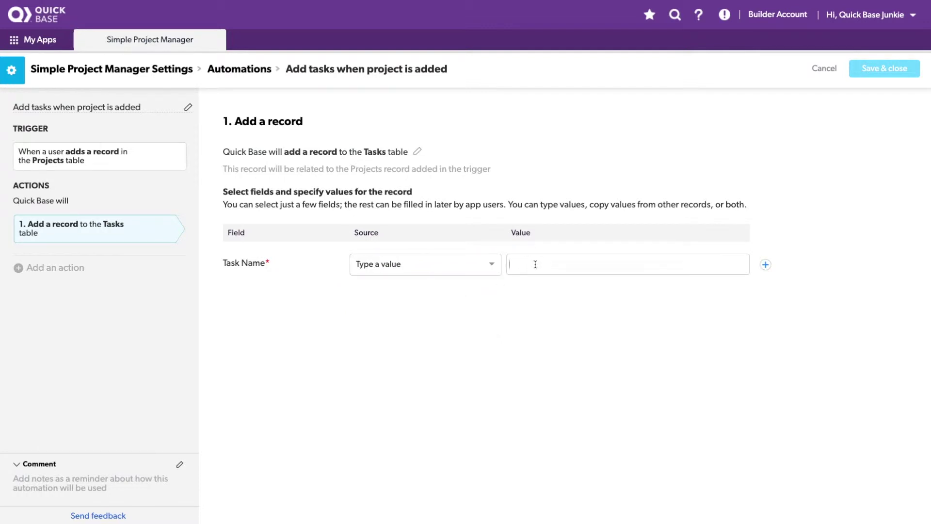
text(Identify Project Team)
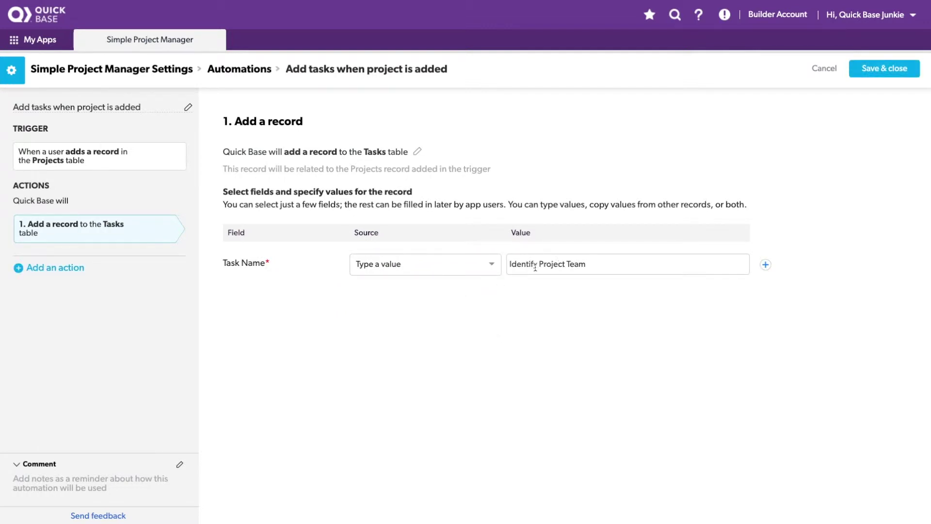
Step: Add another field row and browse the Tasks fields, leaving it without a field
click(766, 264)
click(281, 291)
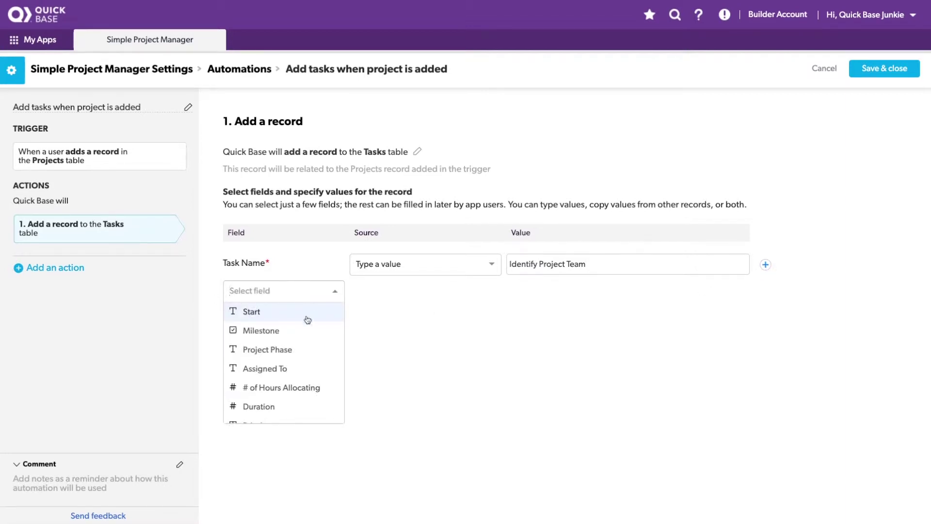
scroll(306, 320, down, 3)
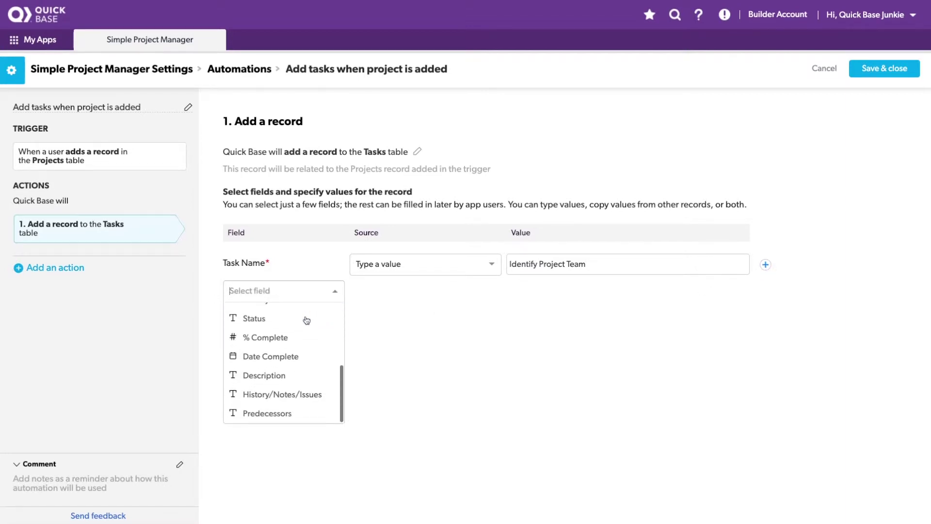
scroll(306, 320, up, 5)
scroll(306, 320, up, 1)
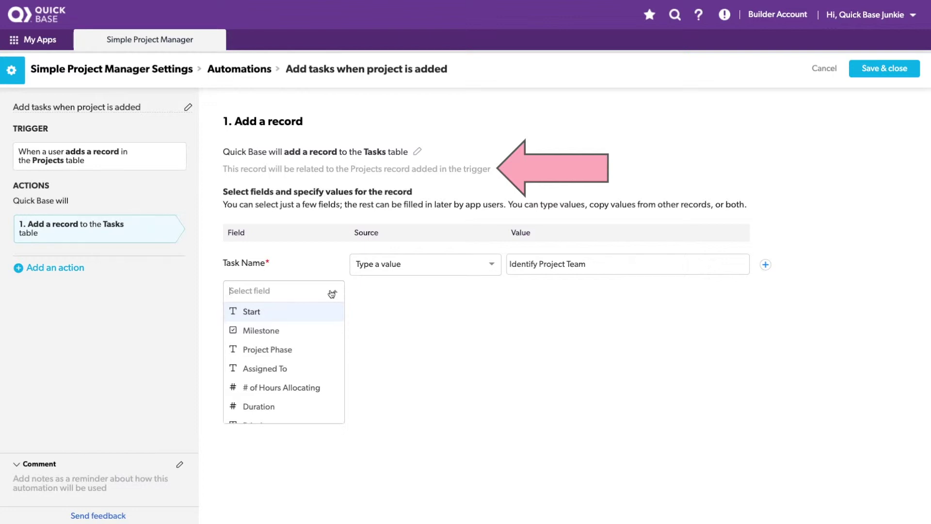
click(374, 296)
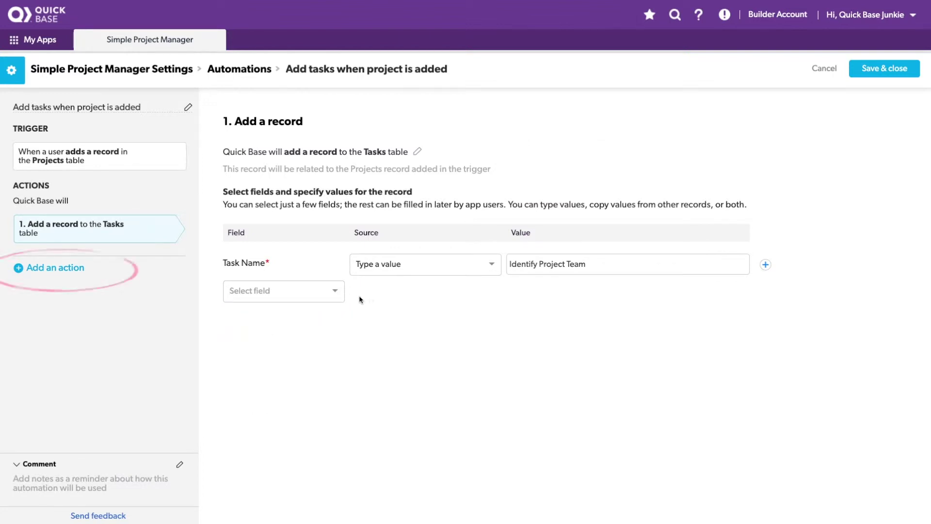
Step: Add a second 'Add a record' action targeting the Tasks table
click(52, 267)
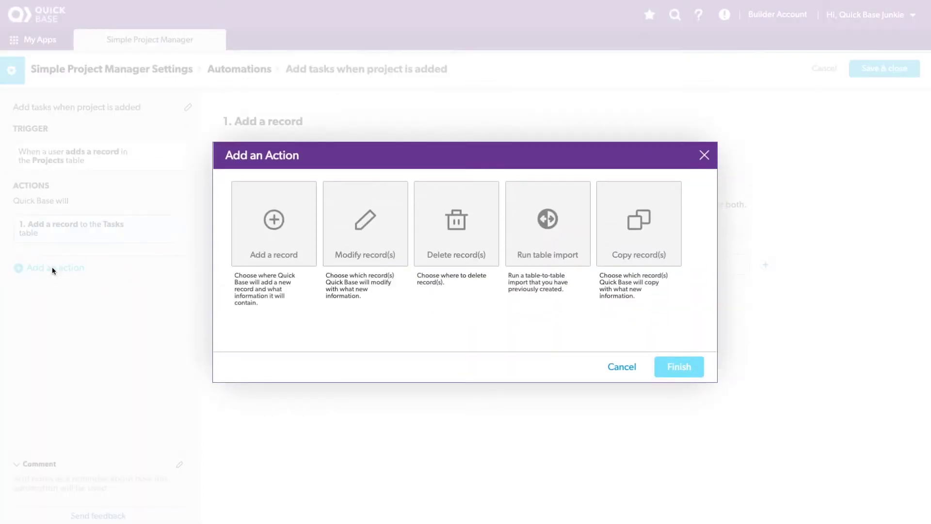
click(280, 241)
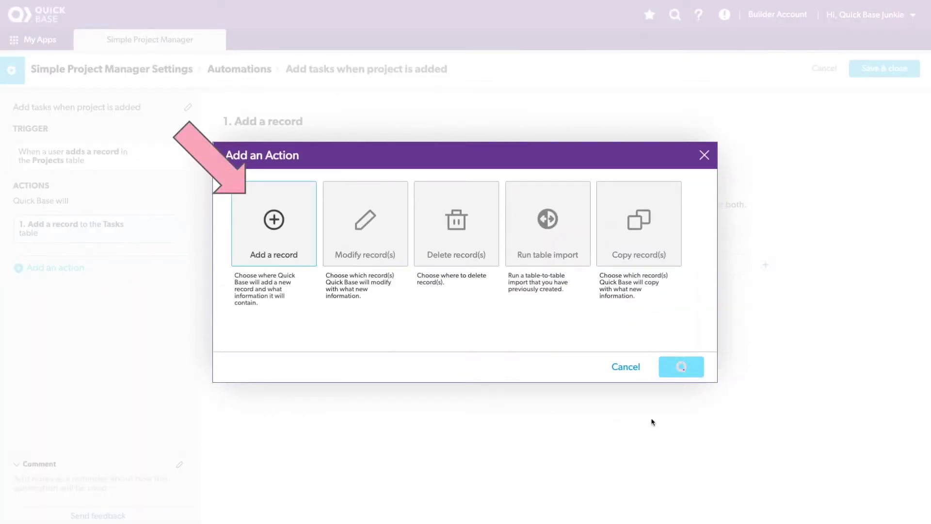
click(680, 369)
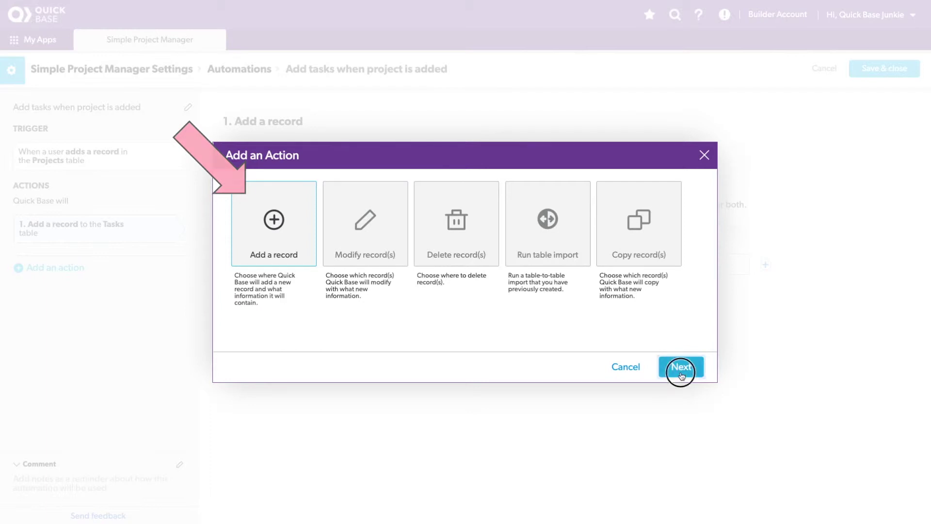
click(268, 280)
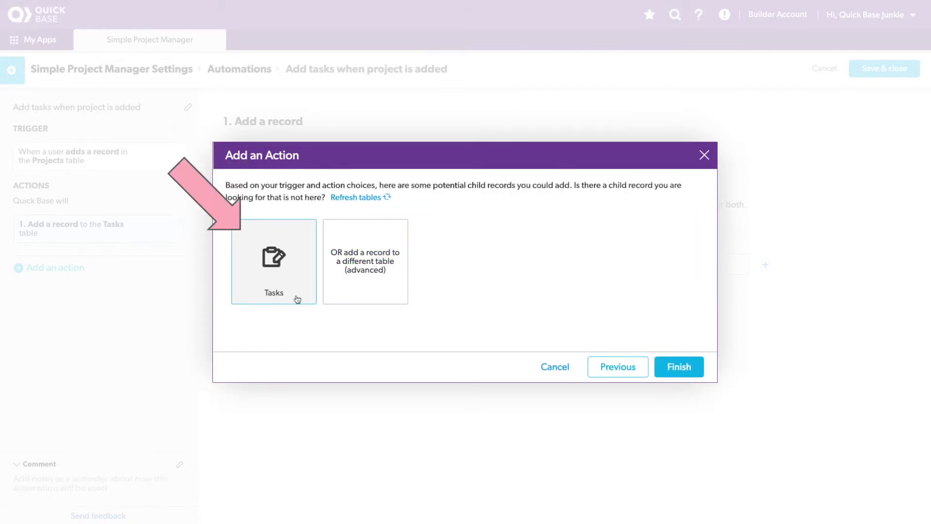
click(676, 369)
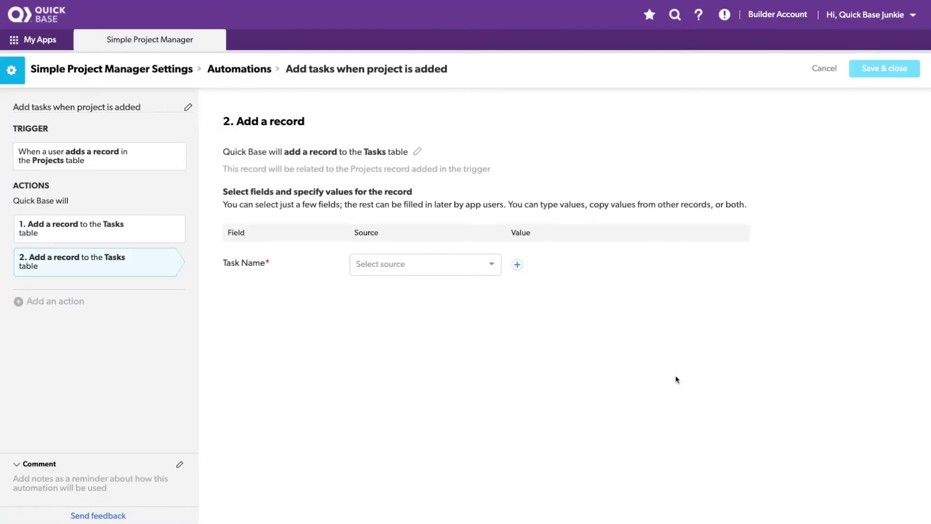
Step: Set the second action's Task Name to the typed value 'Schedule Kick-off Meeting'
click(432, 262)
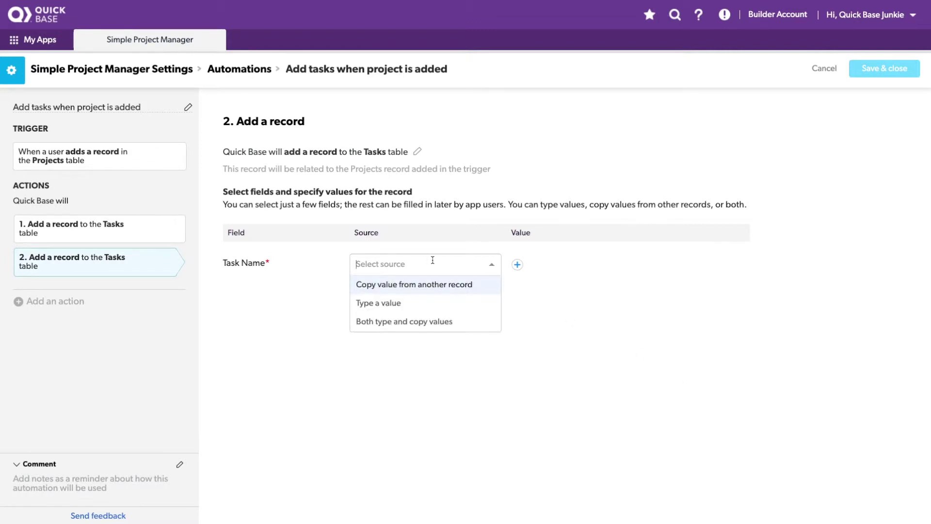
click(434, 302)
click(591, 266)
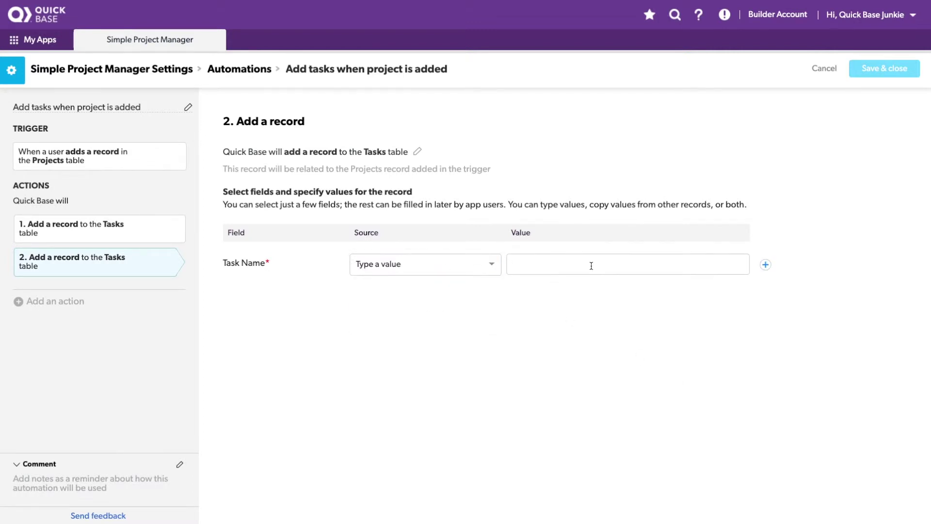
text(Schedule Kick-)
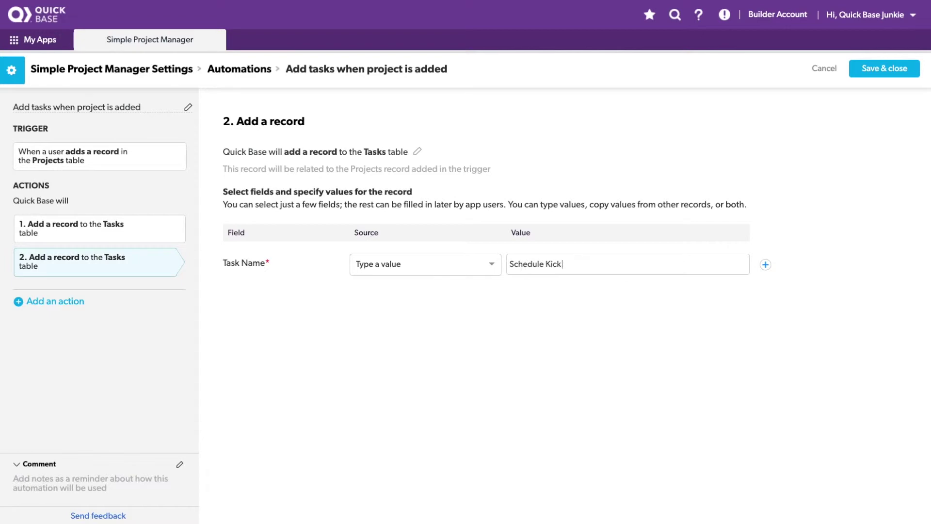
text(off Meeting)
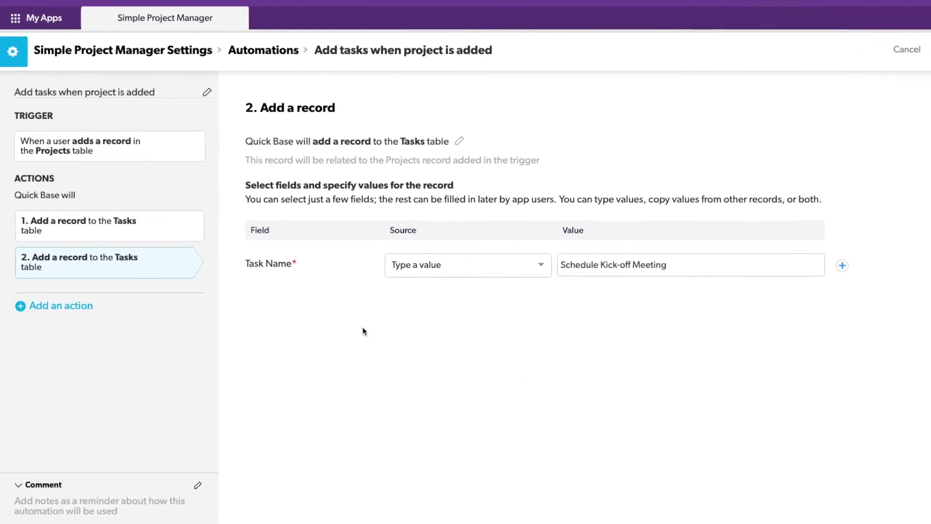
mouse_move(179, 269)
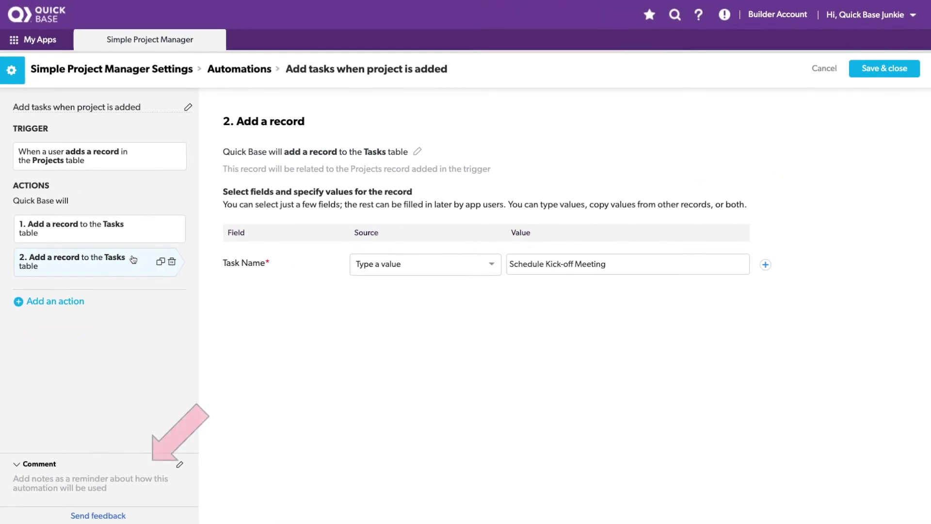
Step: Comment that the automation adds task records for project team identification and kick-off scheduling
click(86, 484)
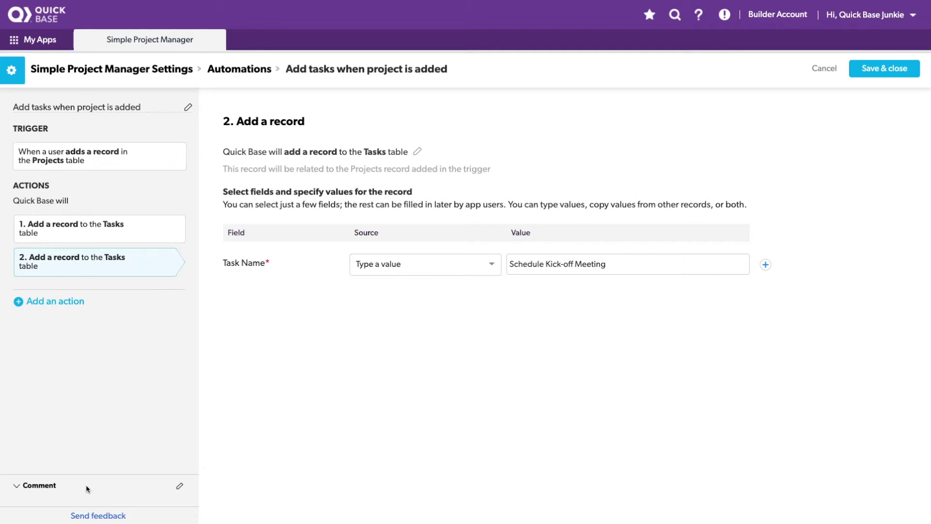
text(Adding a task r)
text(e)
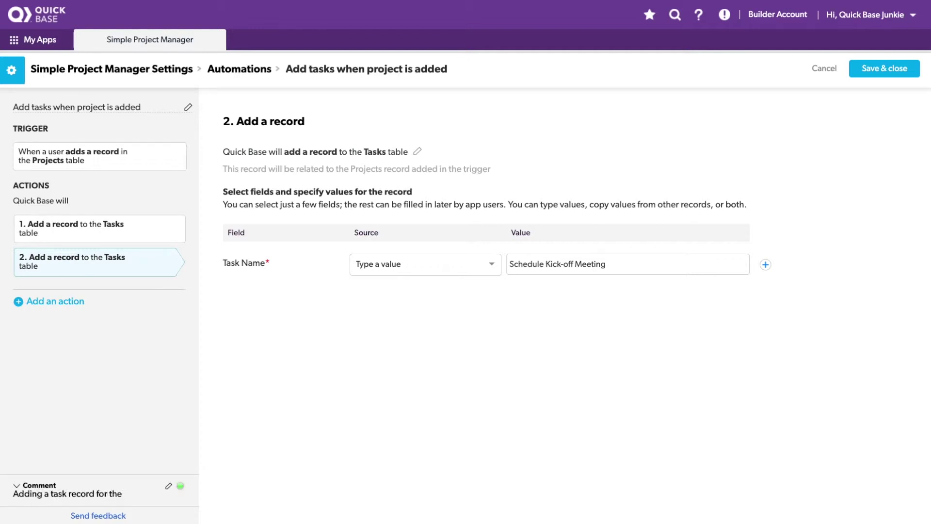
text(cords for the Project team identification and to Schedule the Kick-off Meeting)
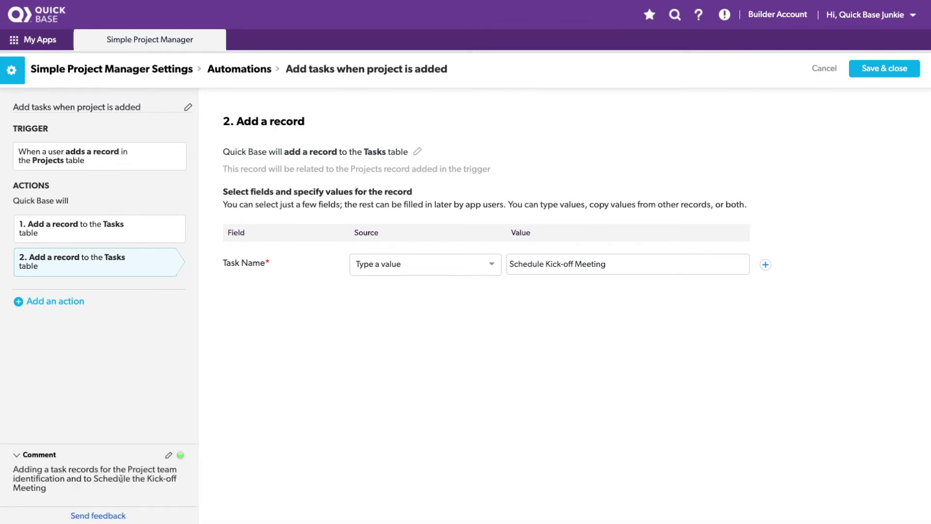
Step: Save and close the automation, then return to the app's Projects home
click(884, 72)
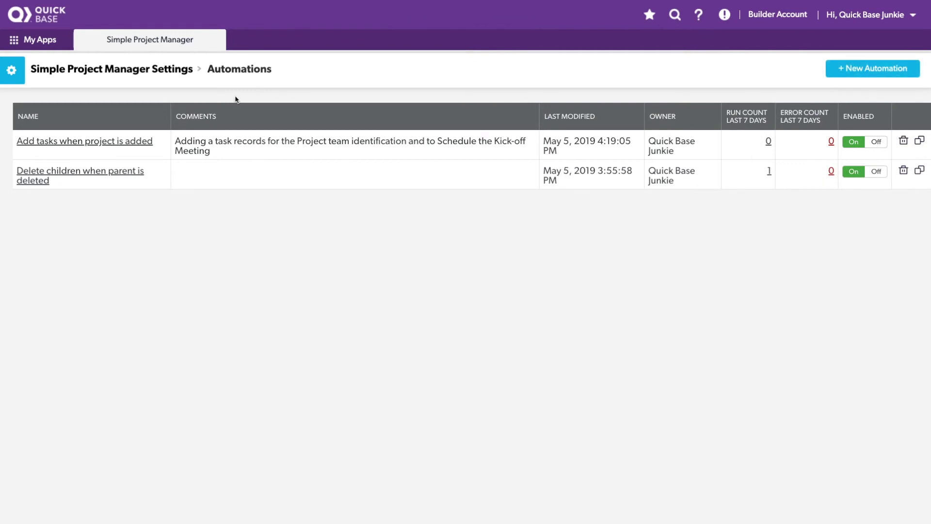
click(148, 39)
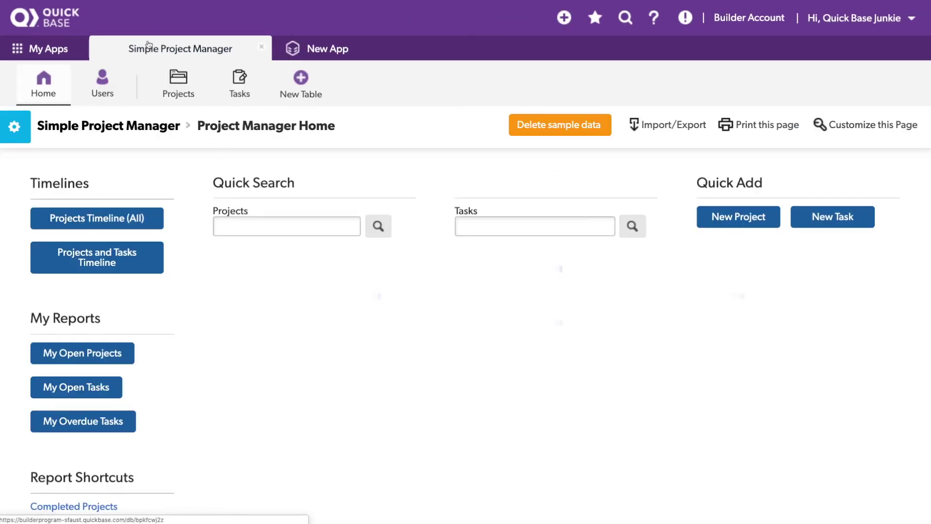
click(180, 77)
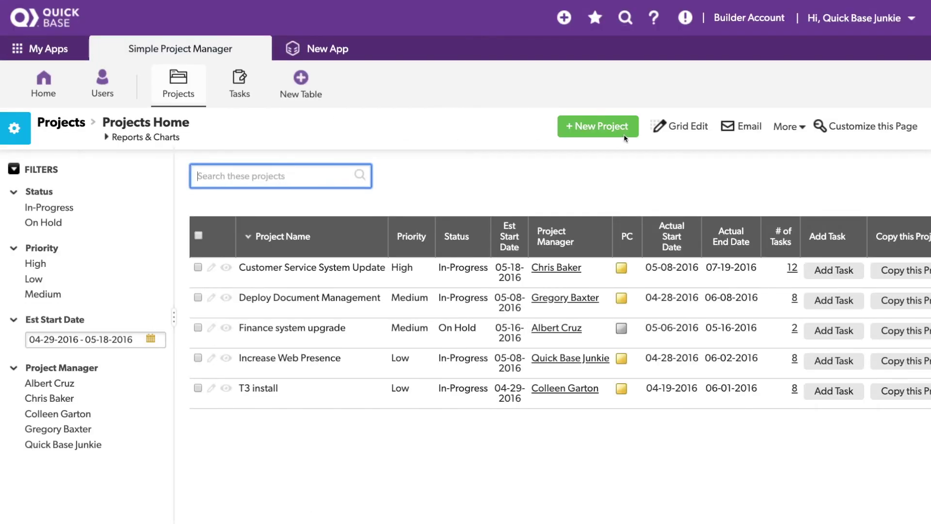
Step: Save a new project named 'This is a new project', then go to the Tasks list
click(624, 135)
text(T)
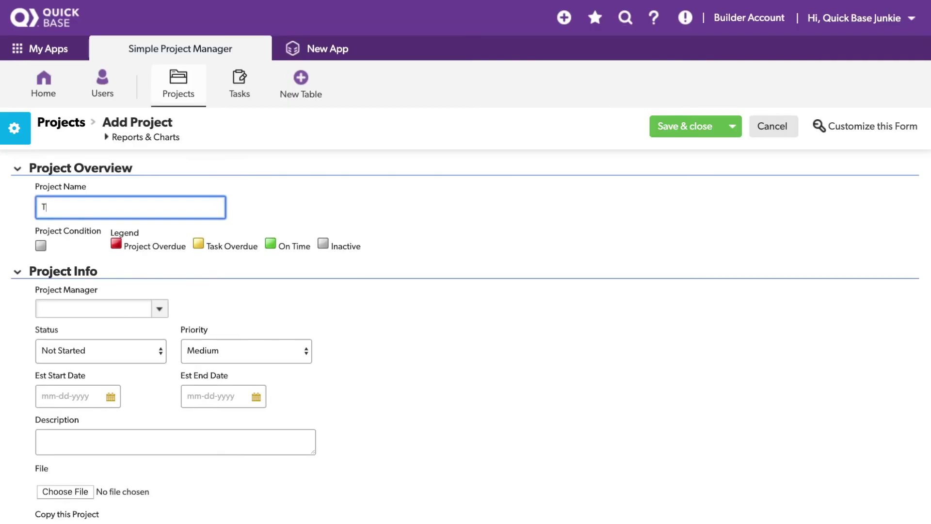
text(his is a new project)
click(672, 133)
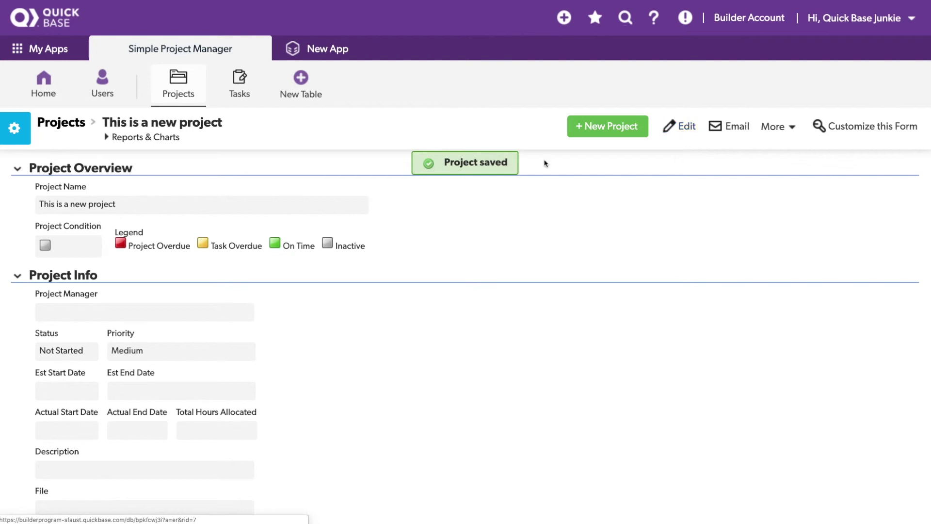
click(247, 84)
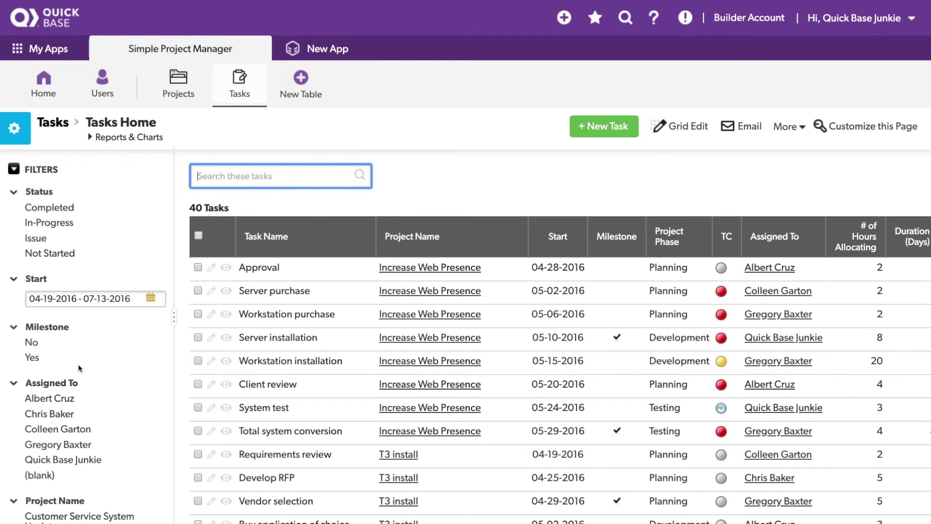
Step: Filter the Tasks list to Project Name 'This is a new project', showing its two tasks
scroll(79, 368, down, 3)
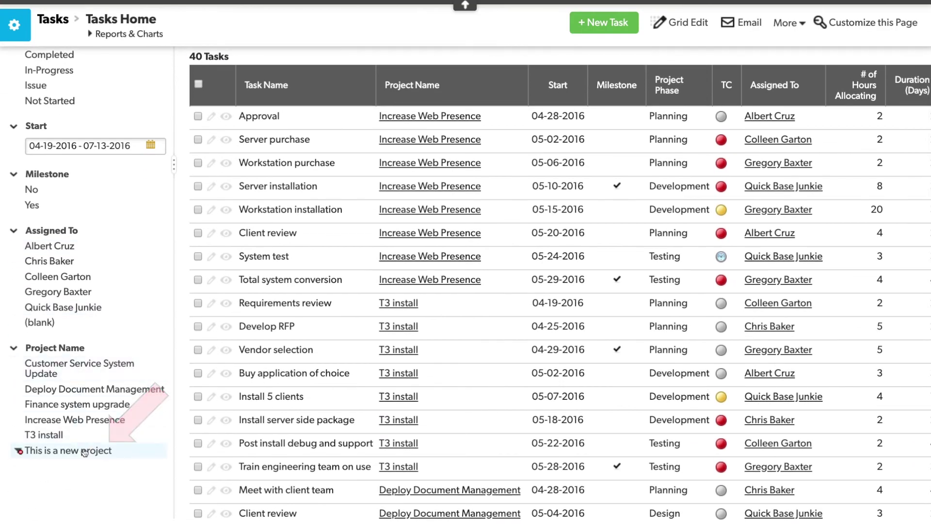
click(84, 451)
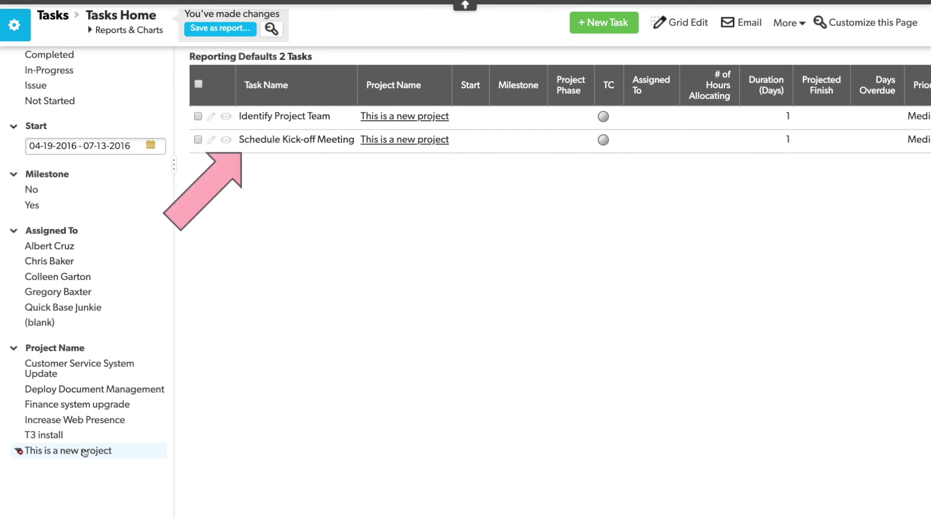